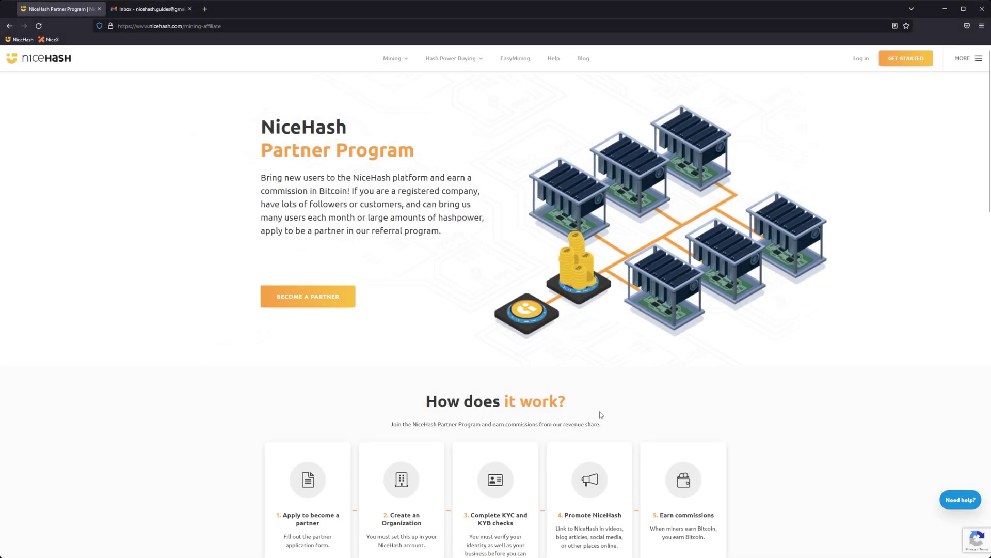
Step: Start a new NiceHash account with the Gmail address and the password entered twice
{"action": "left_click", "coordinate": [901, 61]}
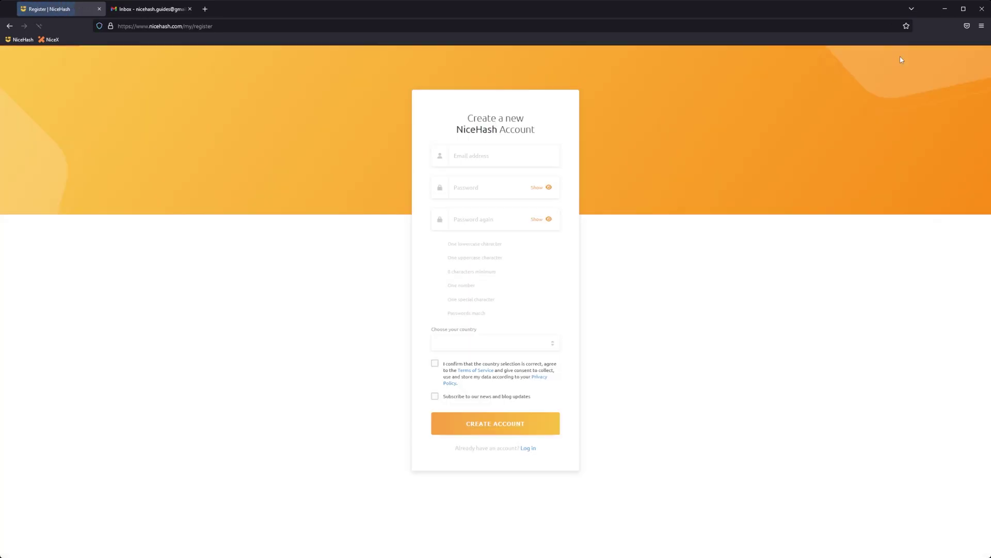
{"action": "left_click", "coordinate": [509, 157]}
{"action": "left_click", "coordinate": [486, 189]}
{"action": "type", "text": "*************"}
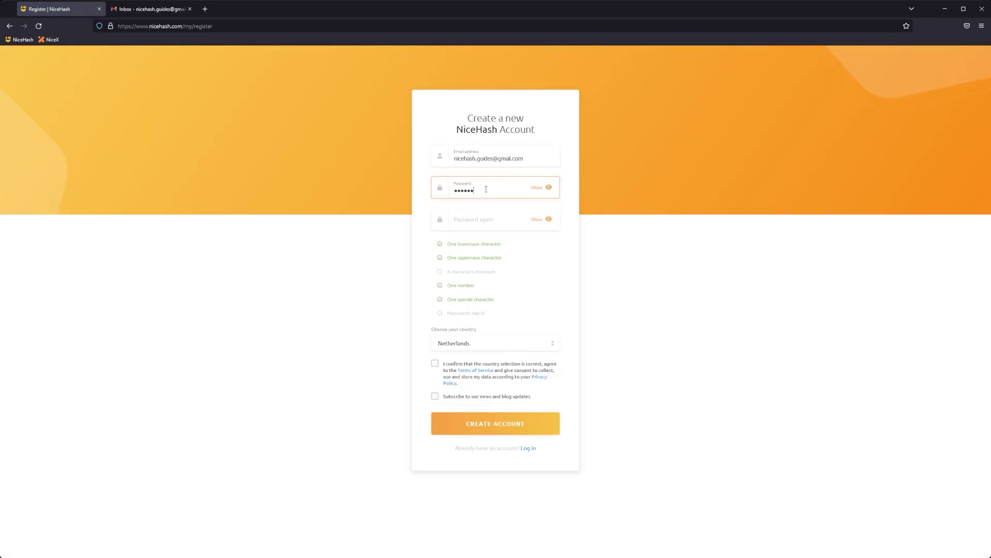
{"action": "key", "text": "Tab"}
{"action": "type", "text": "*************"}
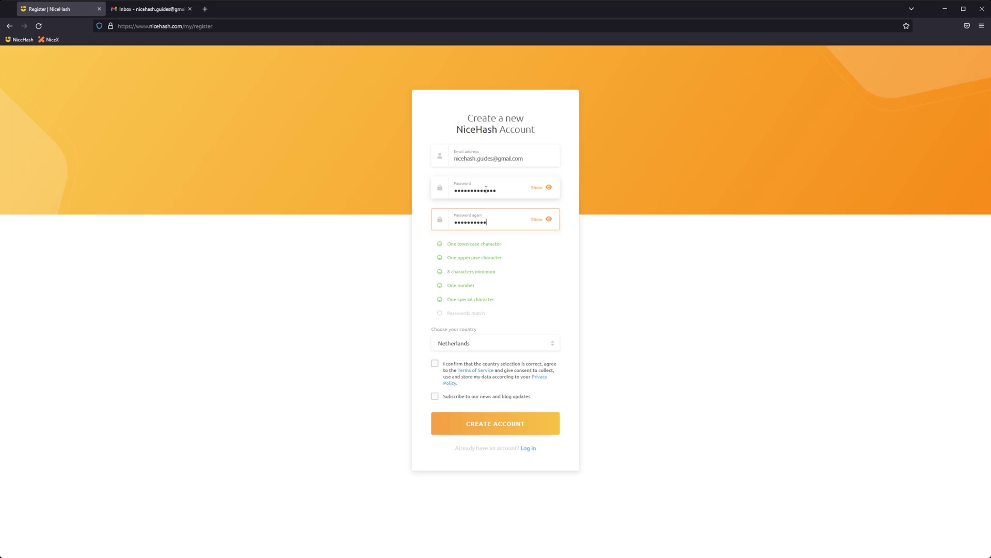
Step: Choose United Kingdom as the country, accept the terms and consent, and submit registration
{"action": "left_click", "coordinate": [465, 344]}
{"action": "type", "text": "united"}
{"action": "left_click", "coordinate": [458, 380]}
{"action": "left_click", "coordinate": [435, 361]}
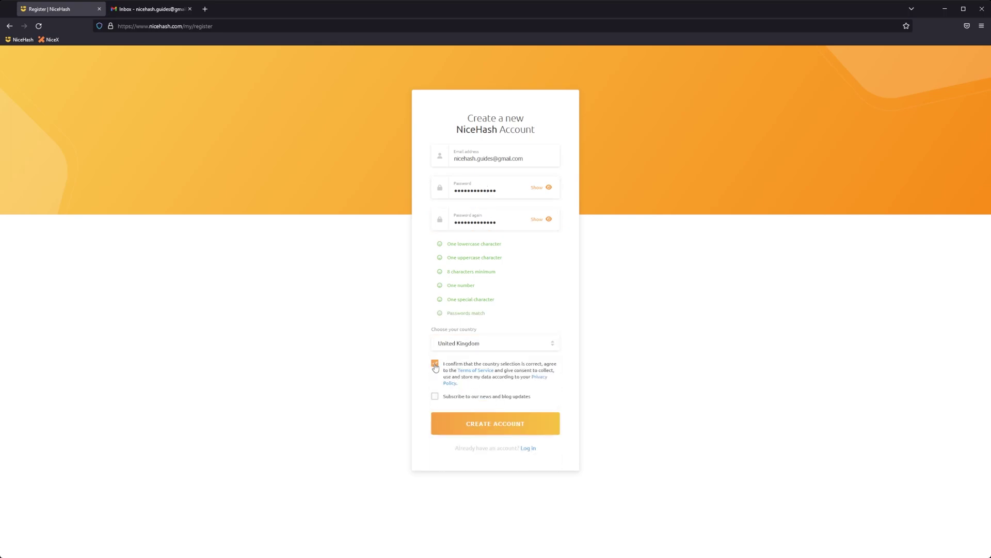
{"action": "left_click", "coordinate": [435, 399]}
{"action": "left_click", "coordinate": [482, 426]}
Step: Copy the verification code from the NiceHash e-mail in the Gmail inbox
{"action": "left_click", "coordinate": [150, 8]}
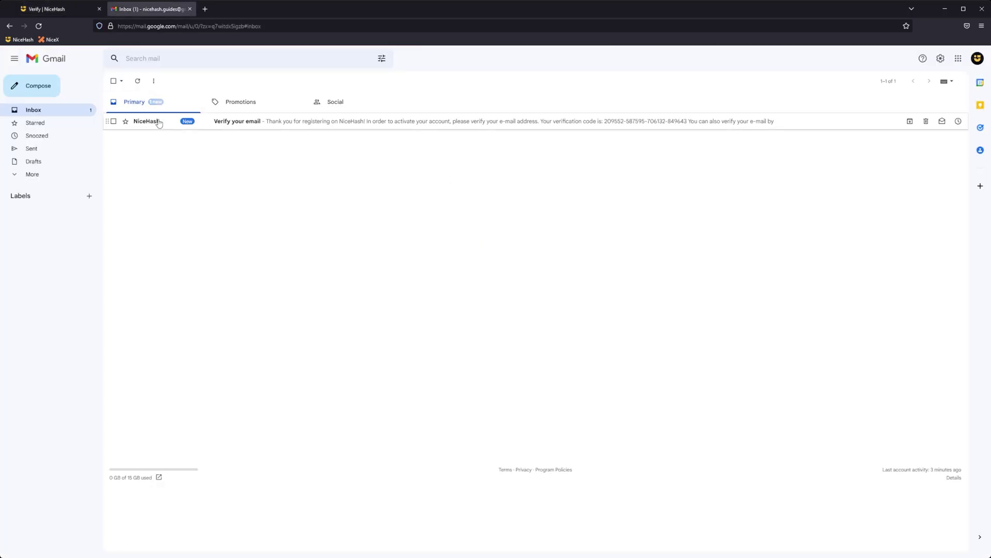
{"action": "left_click", "coordinate": [155, 121]}
{"action": "triple_click", "coordinate": [555, 304]}
{"action": "left_click", "coordinate": [65, 13]}
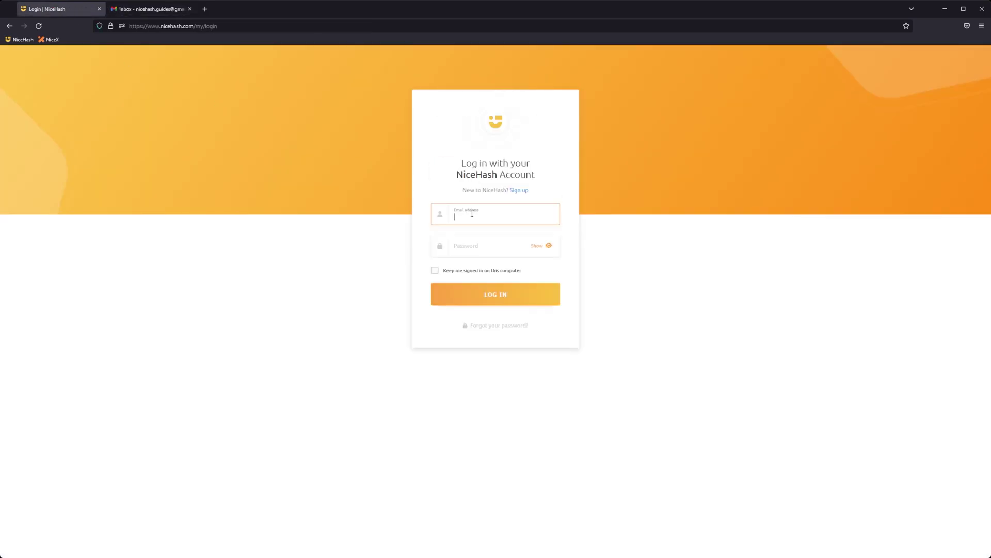
Step: Log in with the account e-mail and password, then check mail for the login code
{"action": "left_click", "coordinate": [471, 246]}
{"action": "type", "text": "••••••••••••••••"}
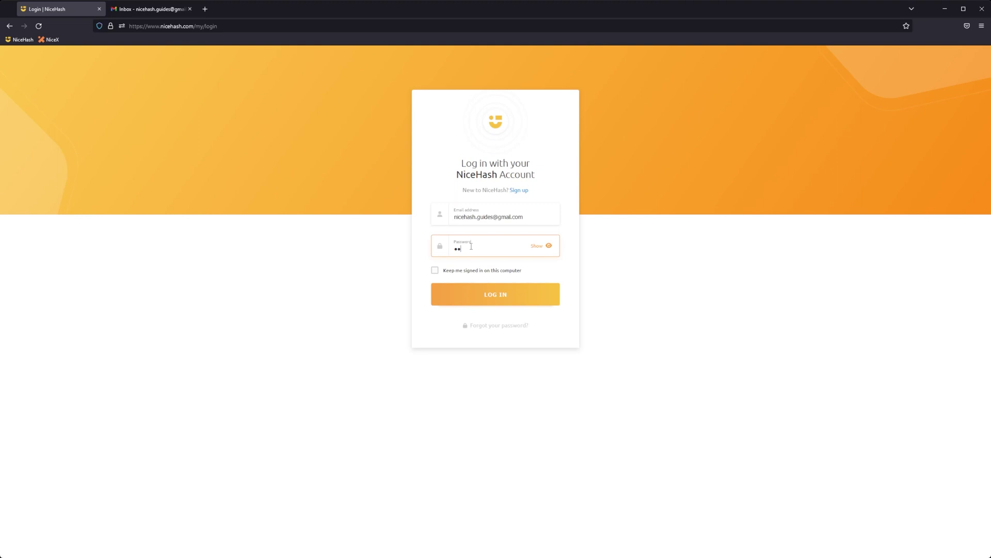
{"action": "key", "text": "Return"}
{"action": "left_click", "coordinate": [150, 8]}
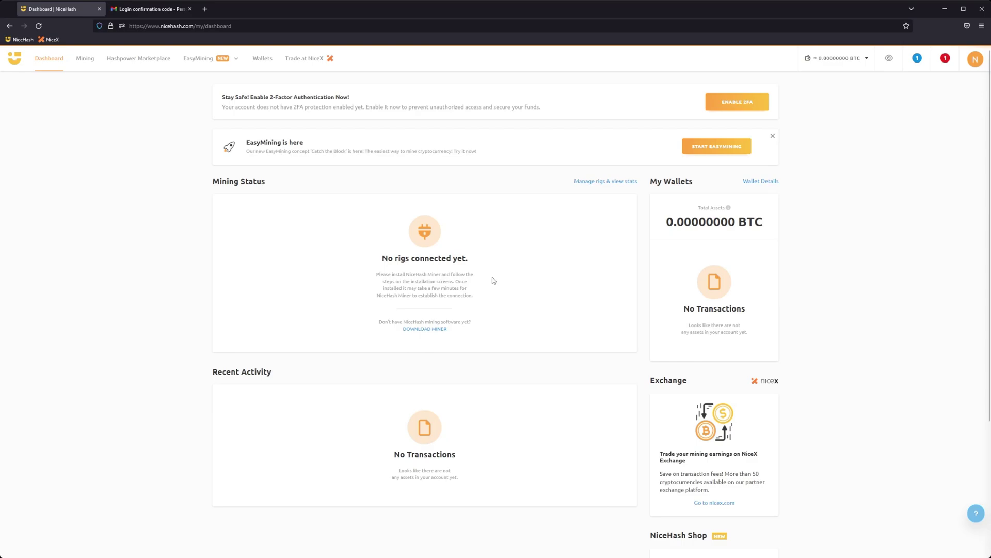
Step: Go to My Settings > Account Limits to see Tier 0 verified and Tier 2 unverified
{"action": "left_click", "coordinate": [975, 59]}
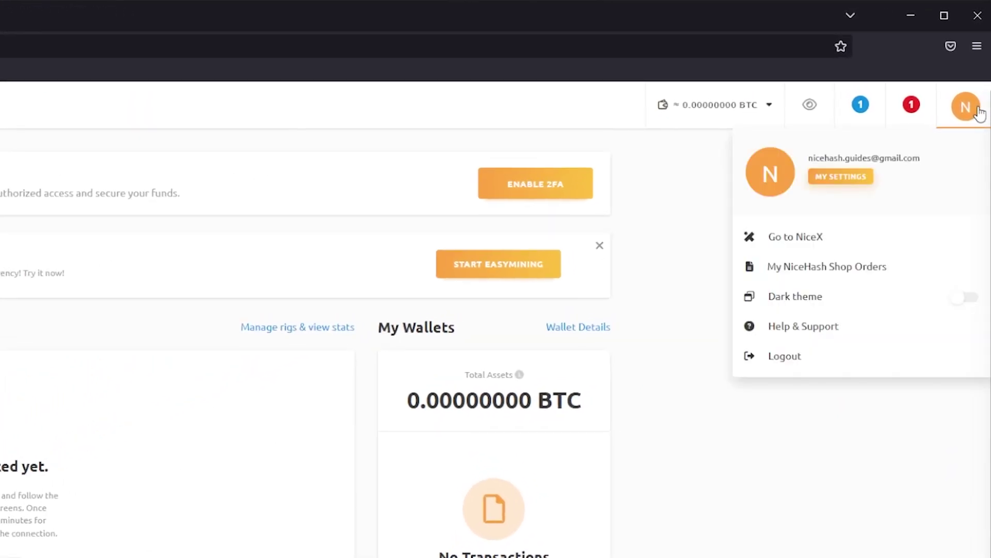
{"action": "left_click", "coordinate": [840, 178]}
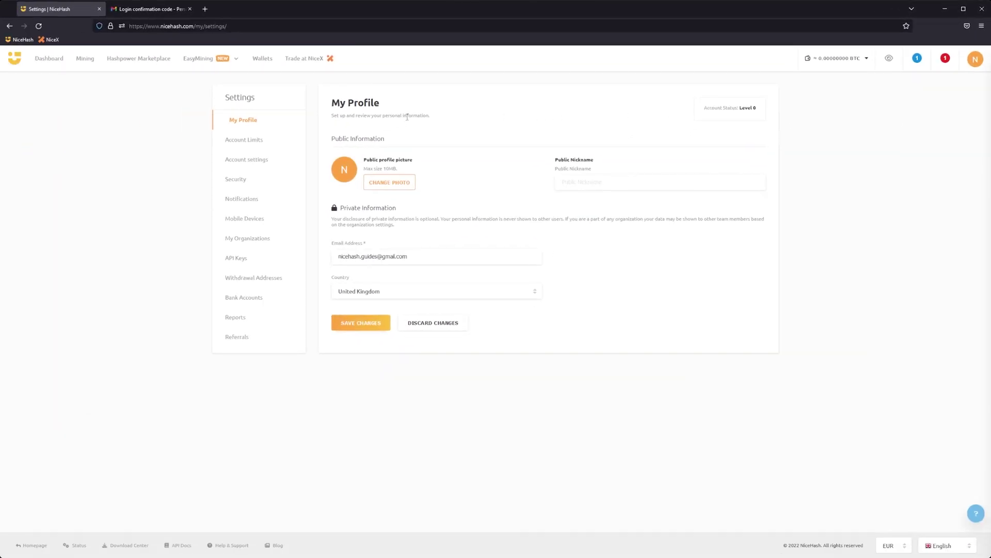
{"action": "left_click", "coordinate": [246, 141]}
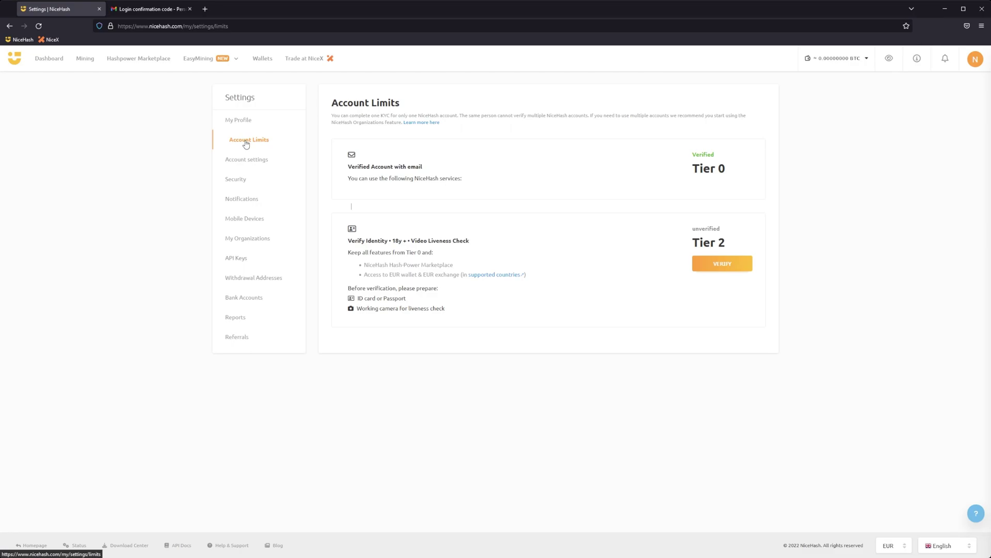
Step: Begin Tier 2 identity verification, agree to personal data processing, and continue to the applicant form
{"action": "left_click", "coordinate": [729, 269]}
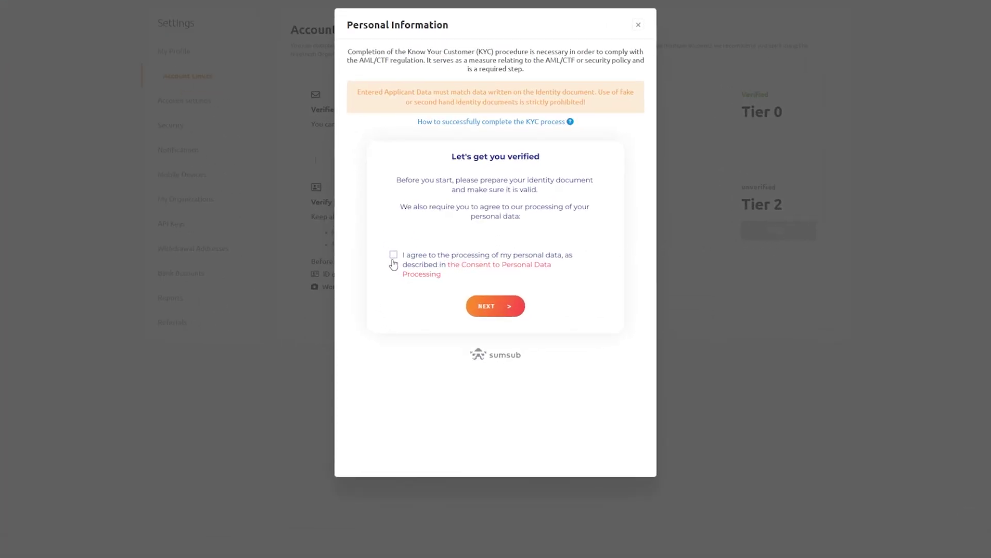
{"action": "left_click", "coordinate": [393, 255]}
{"action": "left_click", "coordinate": [503, 312]}
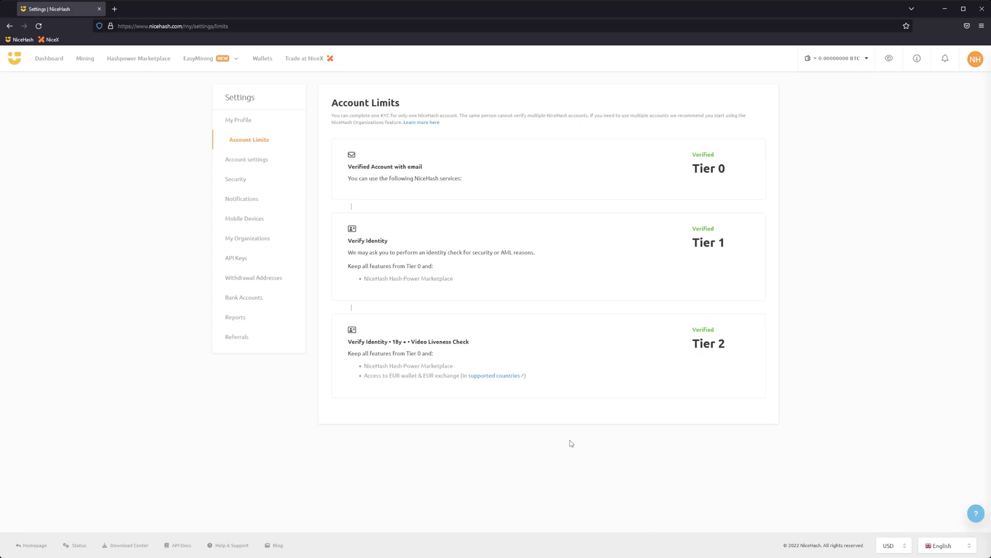
Step: Start a new organization named Company Name with Company Address, postal code 1111 and City
{"action": "left_click", "coordinate": [269, 240]}
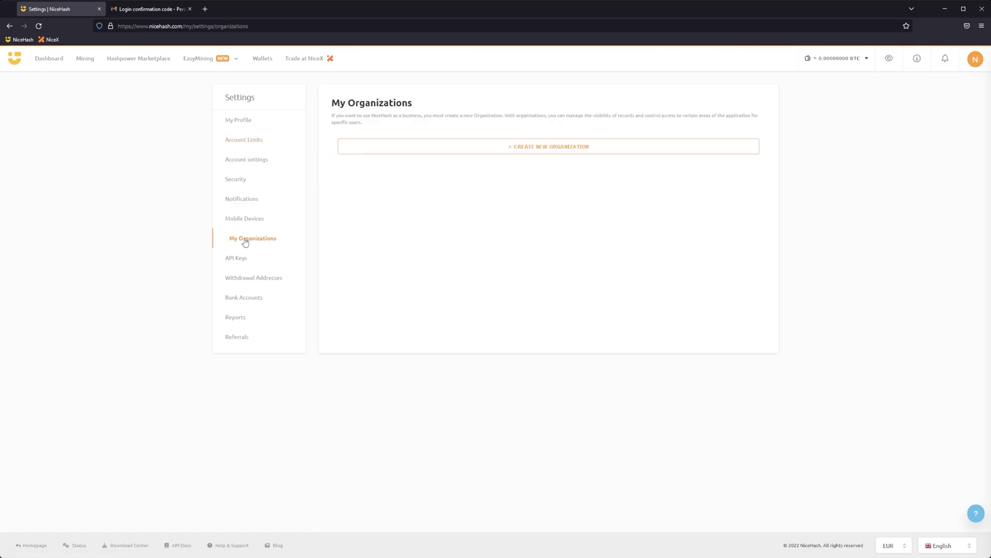
{"action": "left_click", "coordinate": [517, 150]}
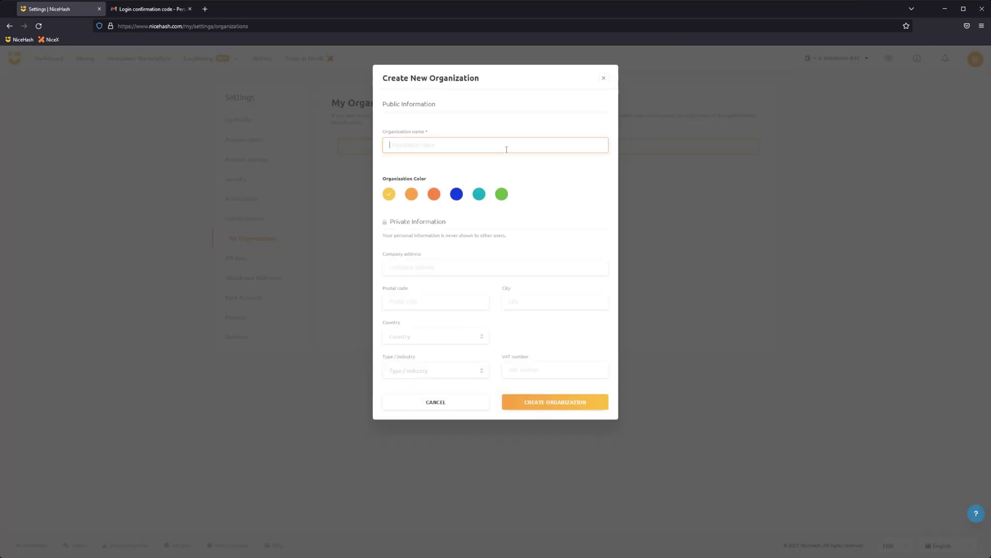
{"action": "type", "text": "Company Name"}
{"action": "left_click", "coordinate": [470, 268]}
{"action": "type", "text": "Company Address"}
{"action": "left_click", "coordinate": [440, 302]}
{"action": "type", "text": "1111"}
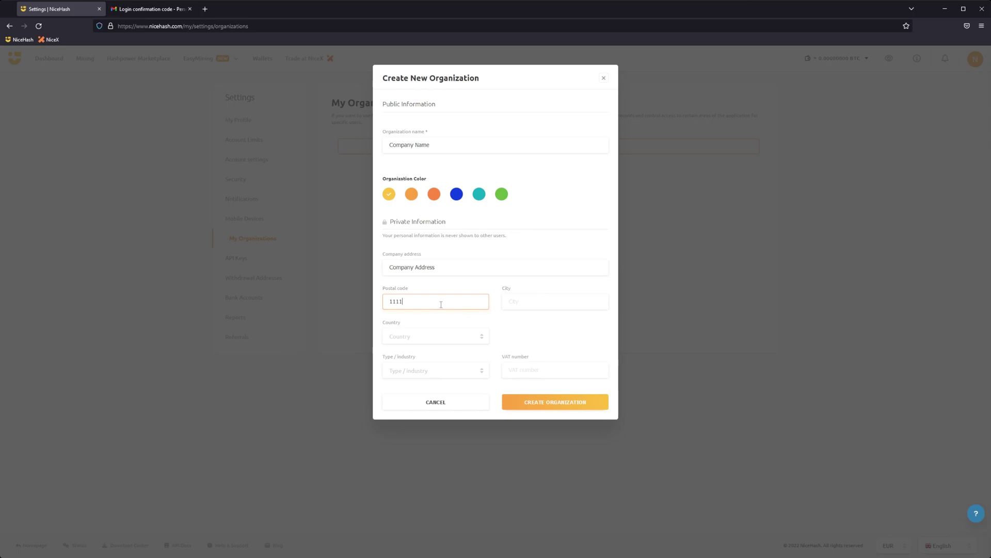
{"action": "left_click", "coordinate": [506, 301]}
{"action": "type", "text": "City"}
Step: Set country Portugal, industry Undefined and VAT number PT511111111, then create the organization
{"action": "left_click", "coordinate": [441, 336]}
{"action": "type", "text": "portugal"}
{"action": "key", "text": "Return"}
{"action": "left_click", "coordinate": [417, 370]}
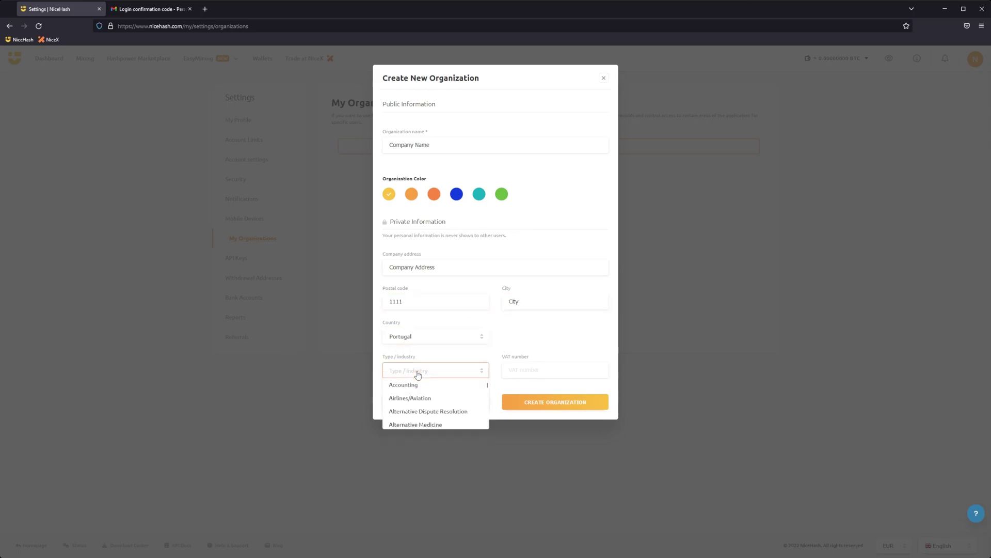
{"action": "scroll", "coordinate": [420, 480], "scroll_direction": "down", "scroll_amount": 15}
{"action": "left_click", "coordinate": [408, 512]}
{"action": "left_click", "coordinate": [541, 365]}
{"action": "type", "text": "PT"}
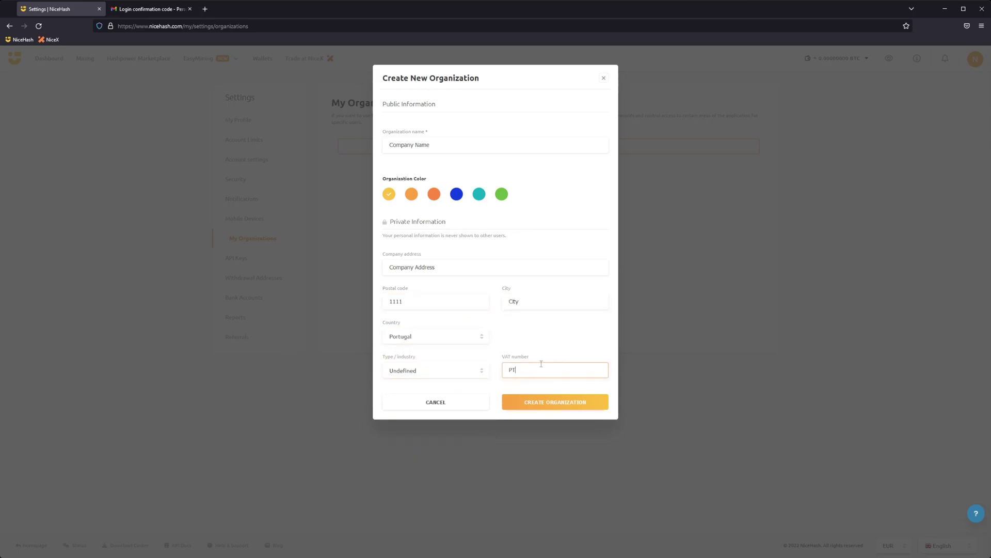
{"action": "type", "text": "511111111"}
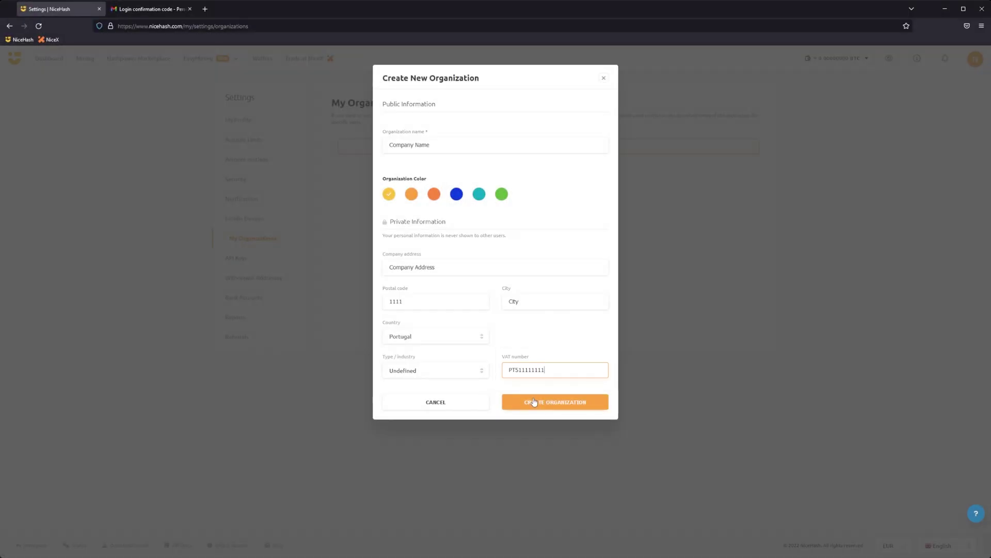
{"action": "left_click", "coordinate": [534, 402]}
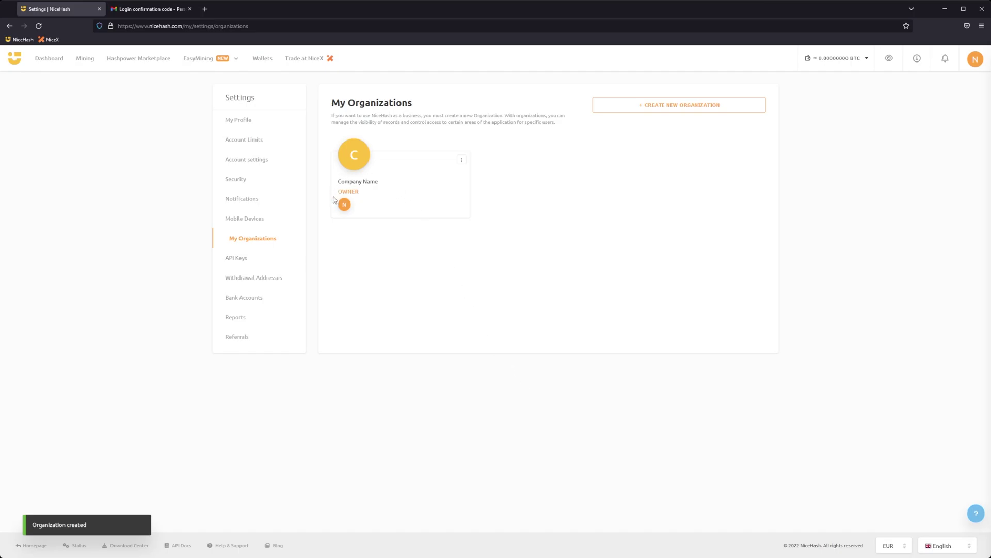
Step: Switch accounts from the avatar menu to Company Name, where the role is Owner
{"action": "left_click", "coordinate": [976, 59]}
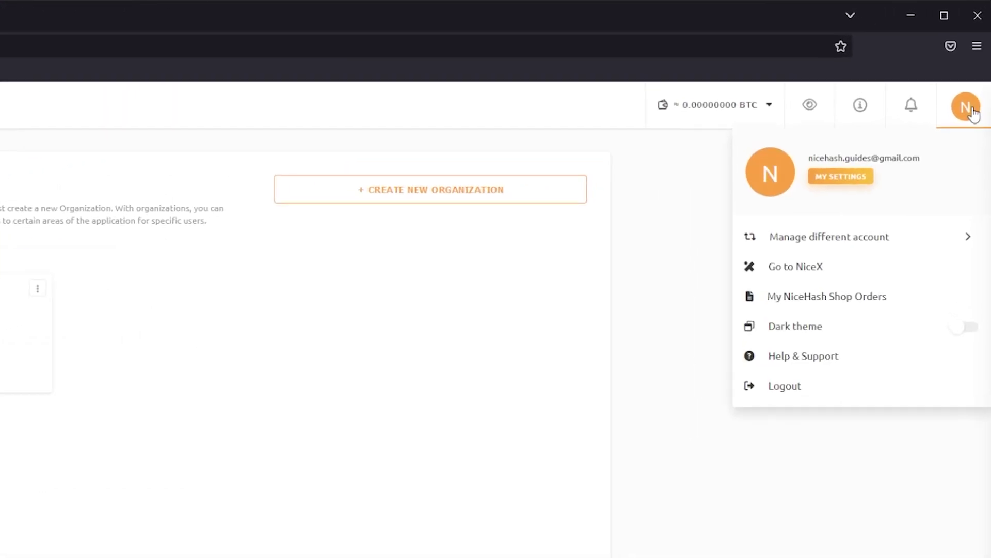
{"action": "left_click", "coordinate": [895, 240]}
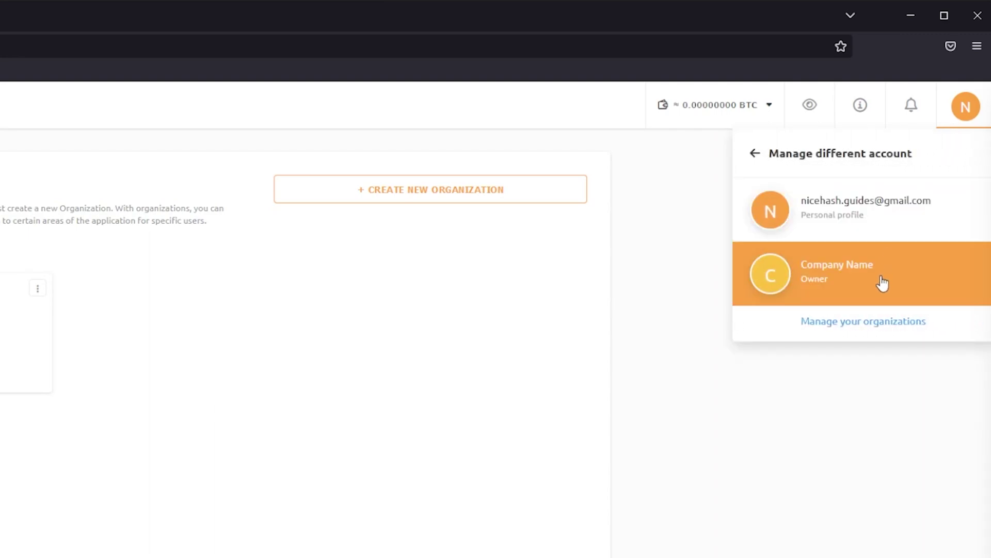
{"action": "left_click", "coordinate": [882, 283]}
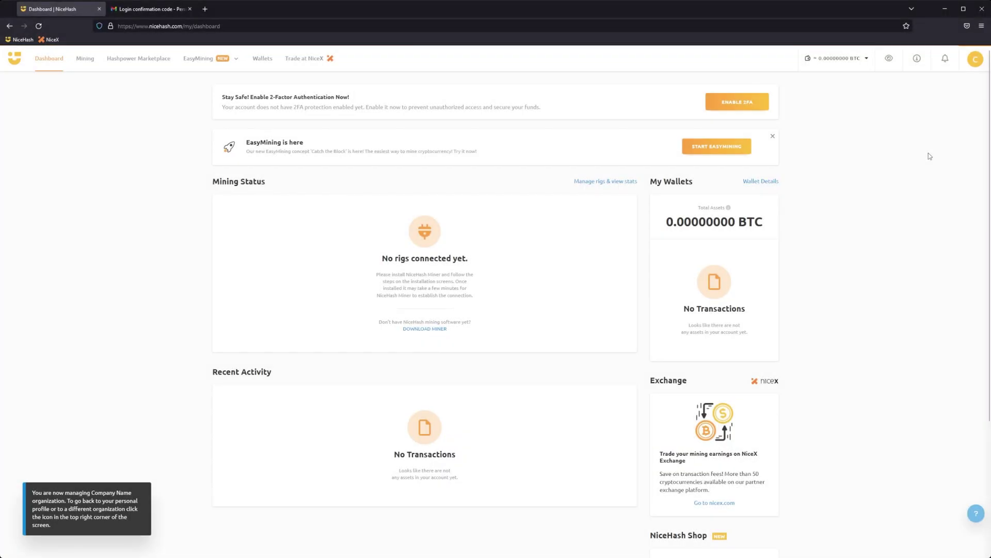
Step: Go to Organization Settings > Referrals and start a Become a Partner application
{"action": "left_click", "coordinate": [975, 59]}
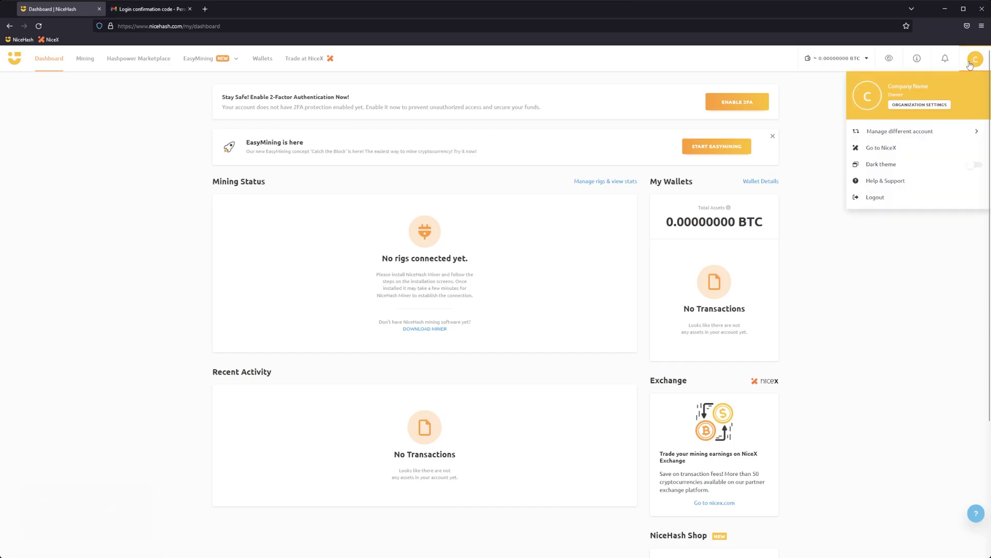
{"action": "left_click", "coordinate": [925, 105]}
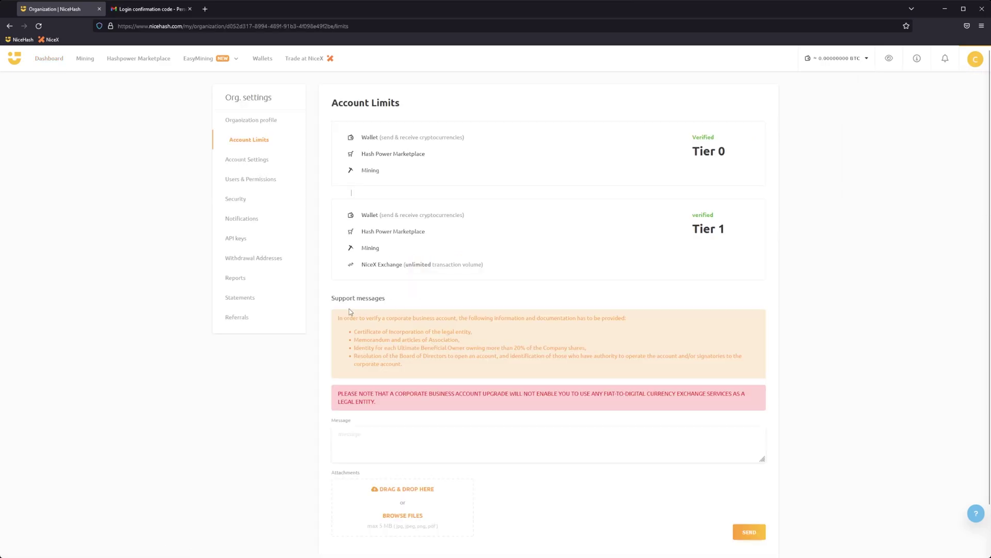
{"action": "left_click", "coordinate": [263, 318]}
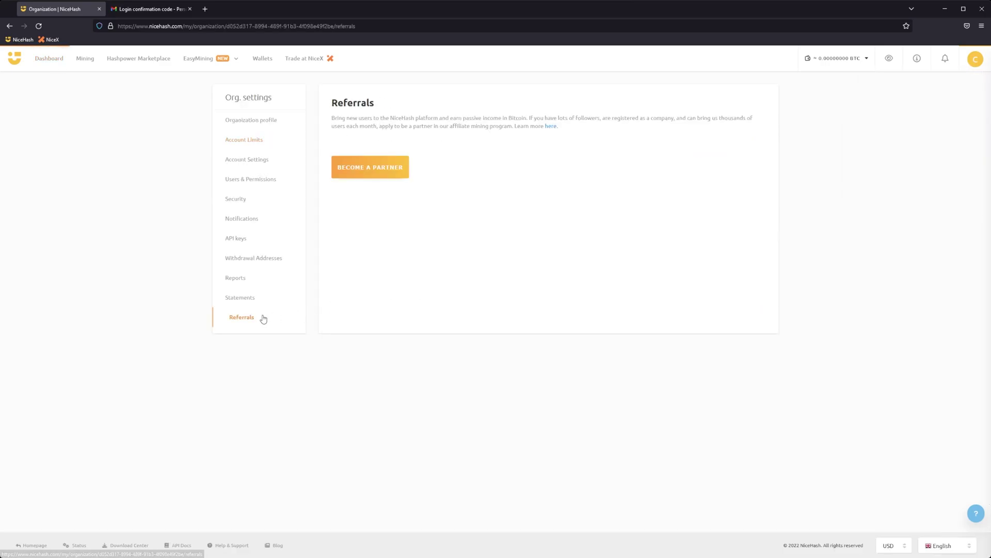
{"action": "left_click", "coordinate": [371, 175]}
Step: Enter Company Name, number PT511111, Marketing company, applicant's full name, Director and contact e-mail
{"action": "left_click", "coordinate": [469, 169]}
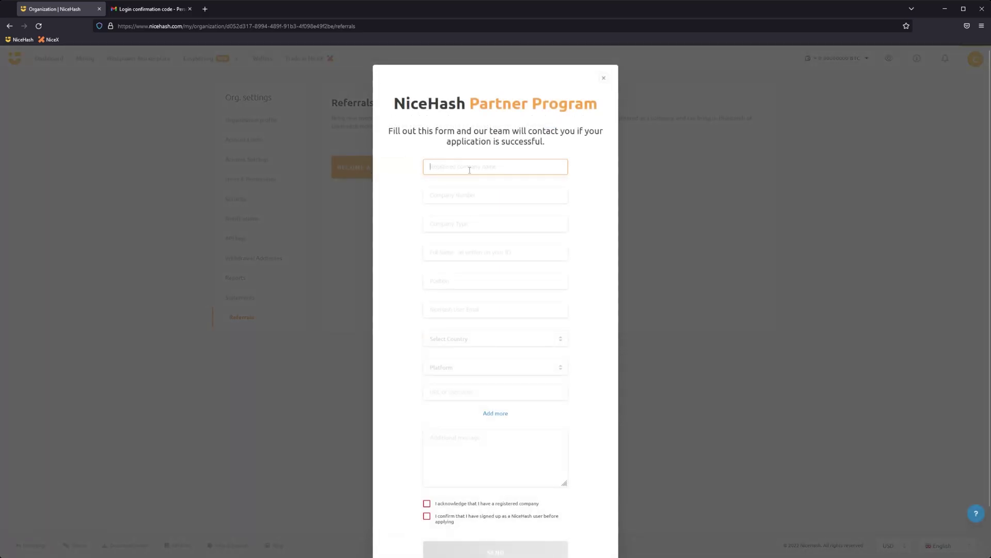
{"action": "type", "text": "Company Name"}
{"action": "key", "text": "Tab"}
{"action": "type", "text": "PT511111"}
{"action": "left_click", "coordinate": [522, 219]}
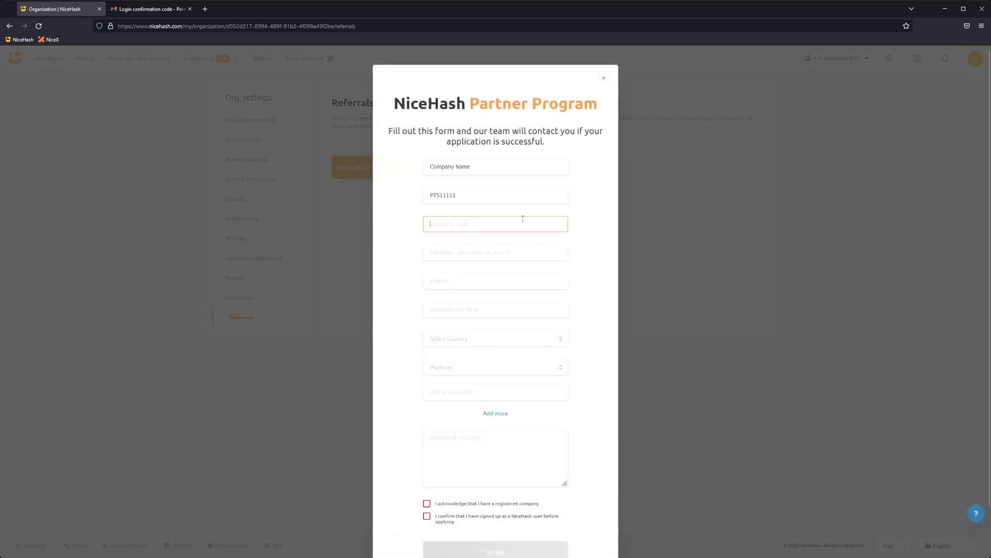
{"action": "type", "text": "Marketing company"}
{"action": "left_click", "coordinate": [527, 248]}
{"action": "type", "text": "My Na"}
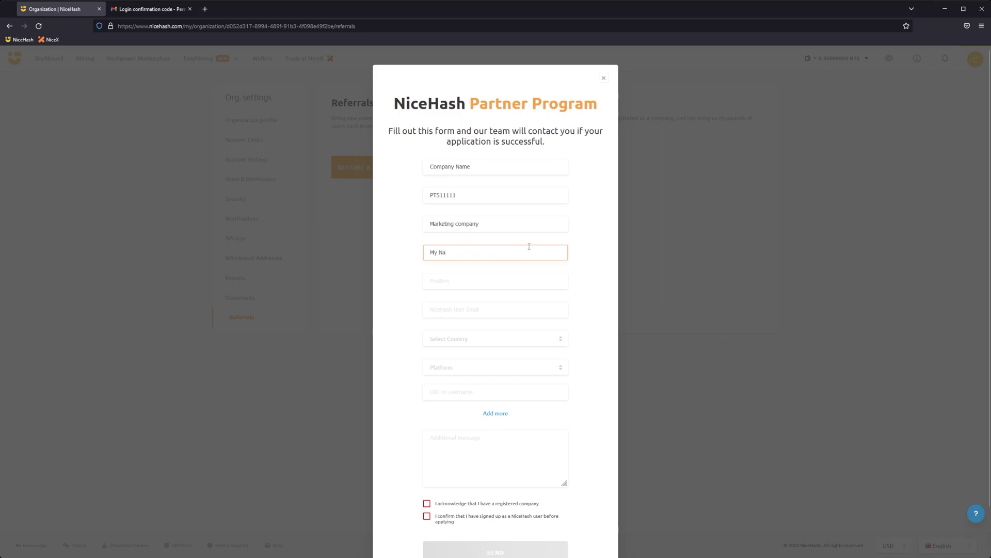
{"action": "type", "text": "me"}
{"action": "left_click", "coordinate": [515, 281]}
{"action": "type", "text": "Director"}
{"action": "left_click", "coordinate": [498, 308]}
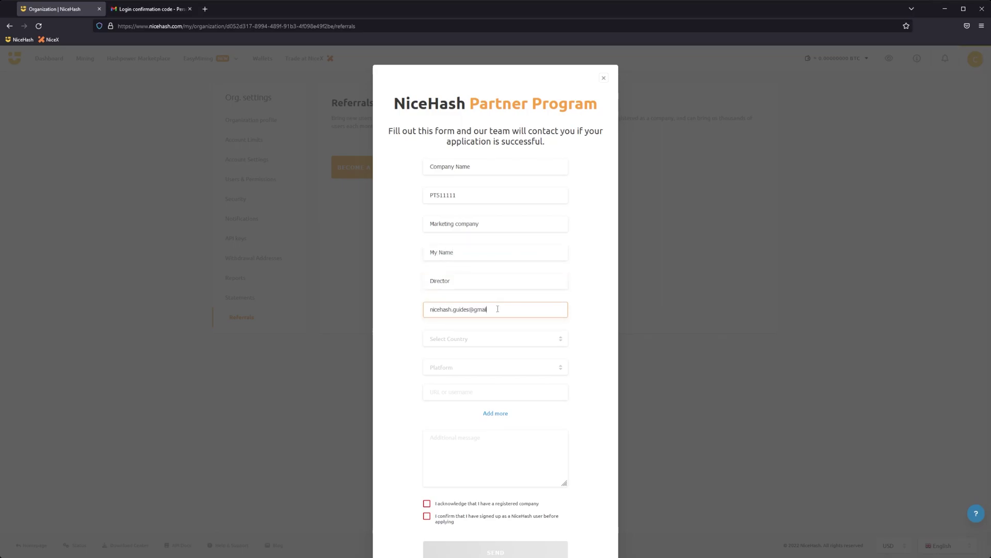
Step: Choose Portugal and Youtube with URL 'your URL', tick both acknowledgements, and send
{"action": "left_click", "coordinate": [475, 340]}
{"action": "type", "text": "por"}
{"action": "left_click", "coordinate": [439, 375]}
{"action": "left_click", "coordinate": [495, 367]}
{"action": "left_click", "coordinate": [485, 405]}
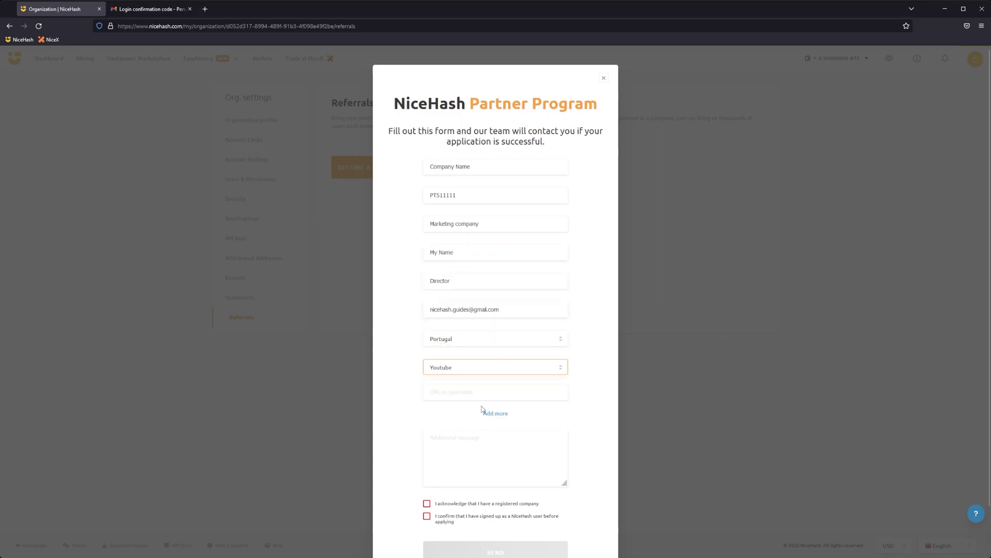
{"action": "left_click", "coordinate": [481, 396]}
{"action": "type", "text": "your URL"}
{"action": "scroll", "coordinate": [482, 397], "scroll_direction": "down", "scroll_amount": 1}
{"action": "left_click", "coordinate": [486, 453]}
{"action": "left_click", "coordinate": [488, 470]}
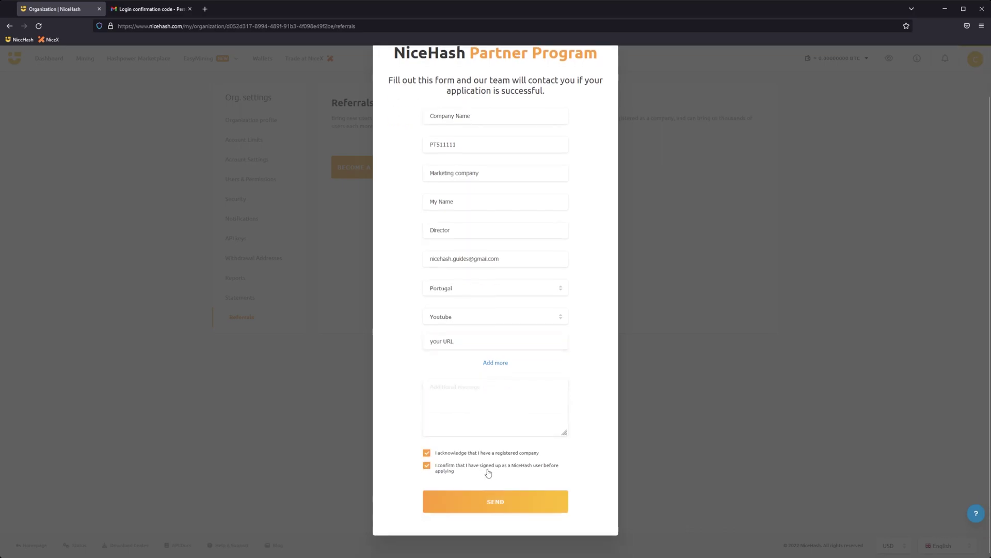
{"action": "left_click", "coordinate": [486, 506]}
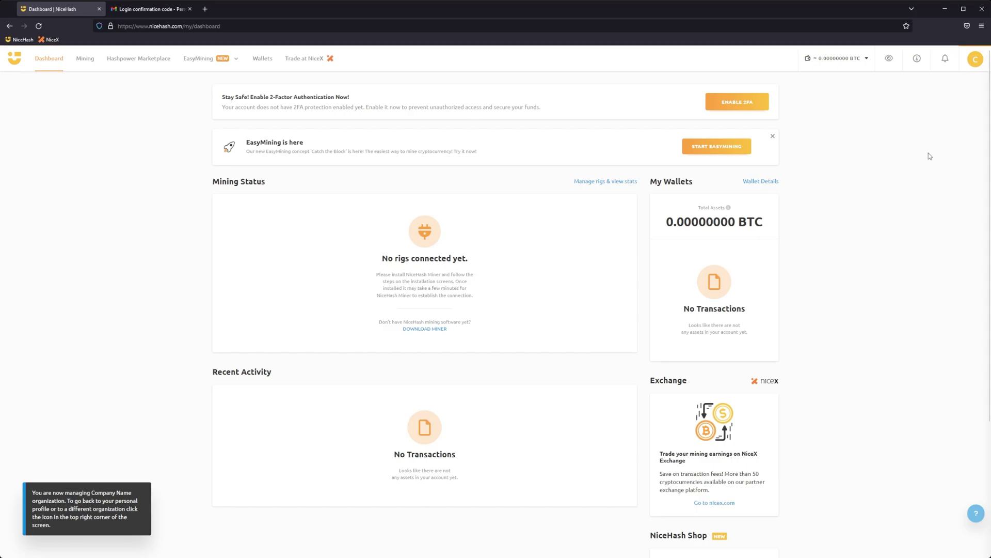
Step: Start Tier 1 verification from the organization's Account Limits settings
{"action": "left_click", "coordinate": [967, 65]}
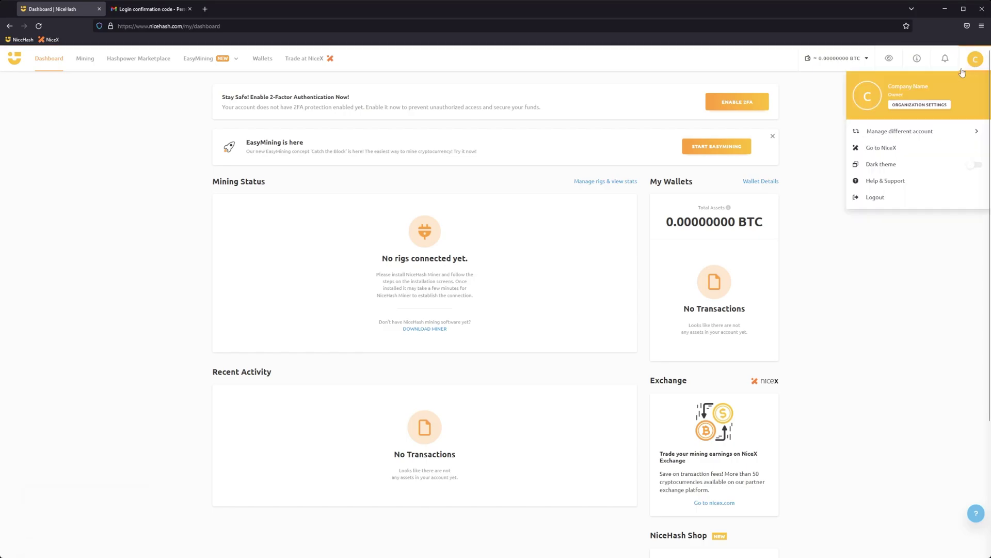
{"action": "left_click", "coordinate": [924, 106]}
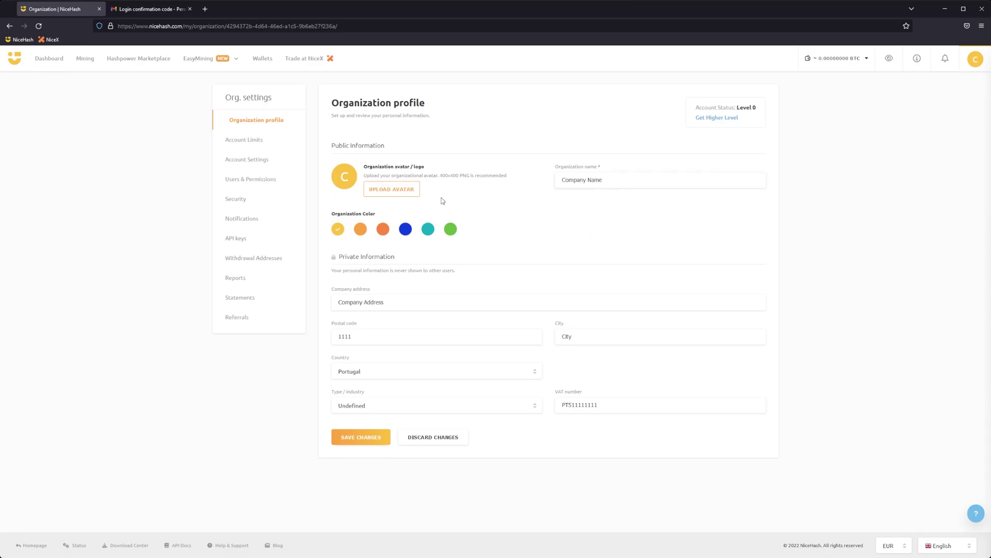
{"action": "left_click", "coordinate": [253, 146]}
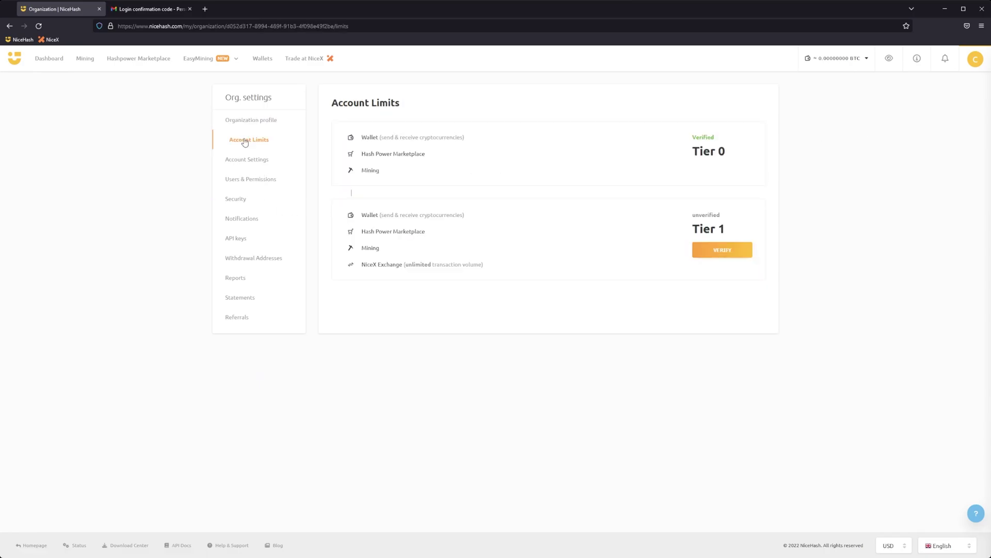
{"action": "left_click", "coordinate": [729, 257]}
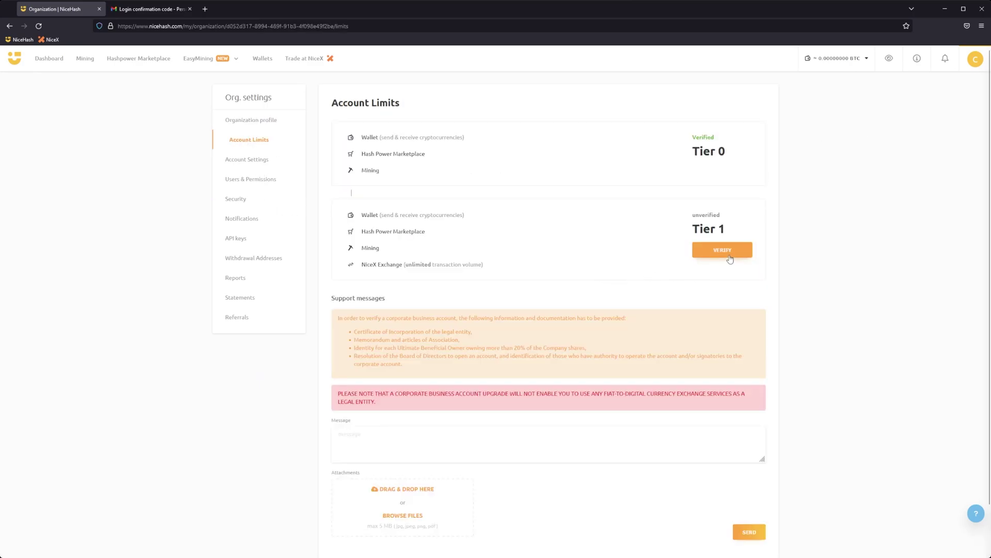
{"action": "scroll", "coordinate": [723, 279], "scroll_direction": "down", "scroll_amount": 1}
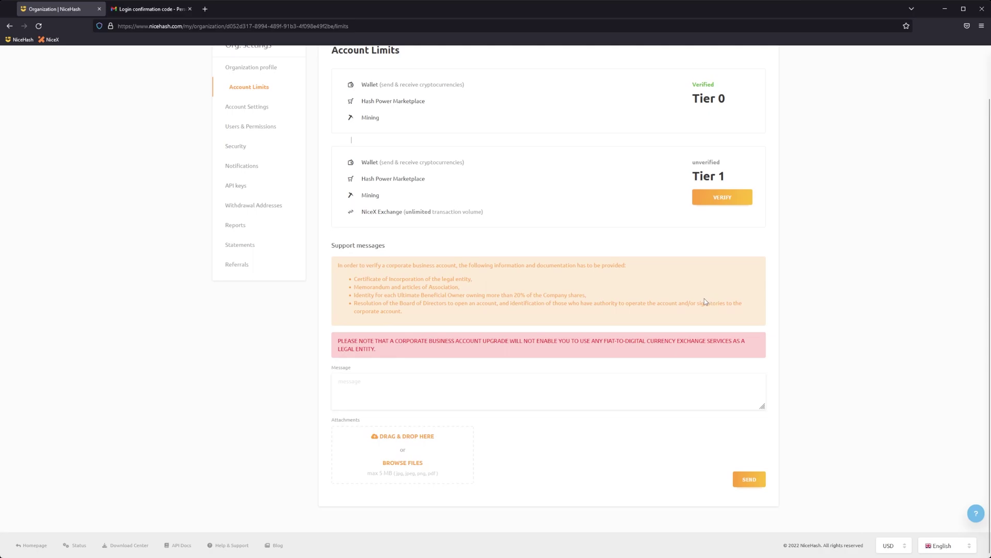
Step: Write 'Type your message here and attach document' in the support message box and send it
{"action": "left_click", "coordinate": [370, 388]}
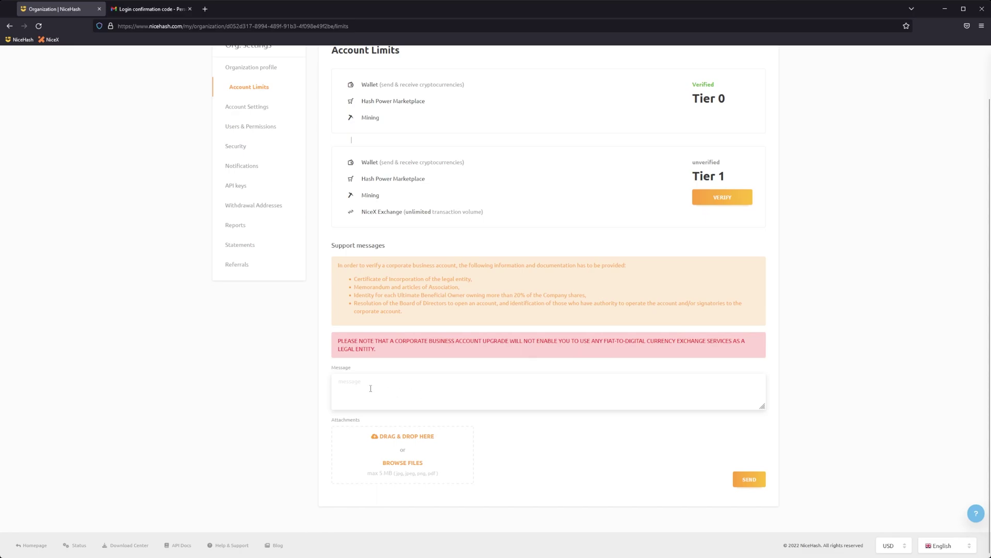
{"action": "left_click", "coordinate": [449, 380]}
{"action": "type", "text": "T"}
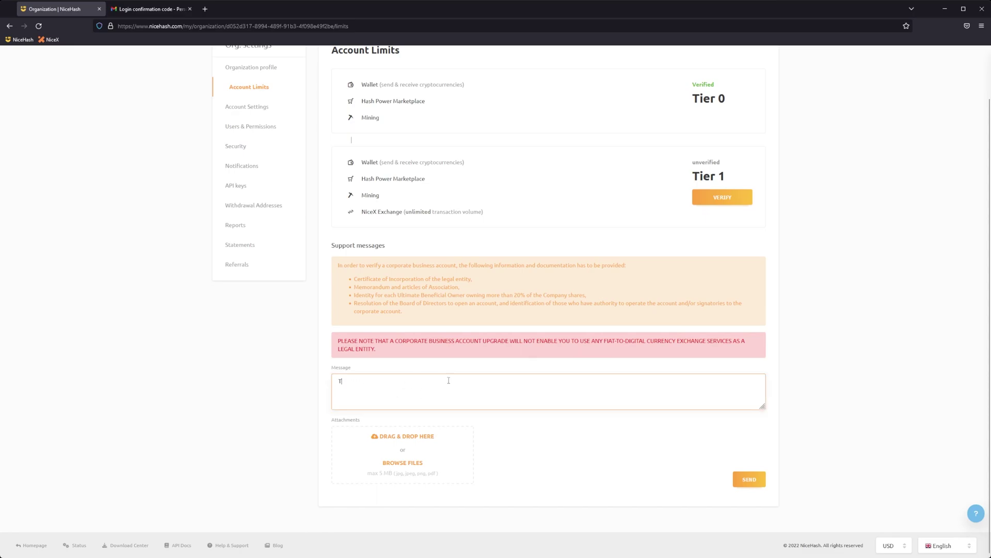
{"action": "type", "text": "ype your message h"}
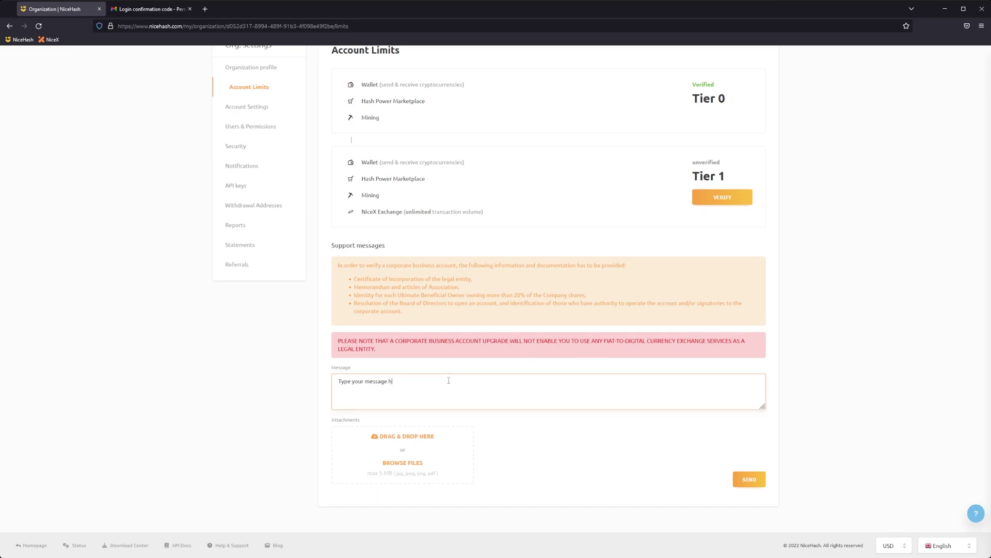
{"action": "type", "text": "ere and attach documents"}
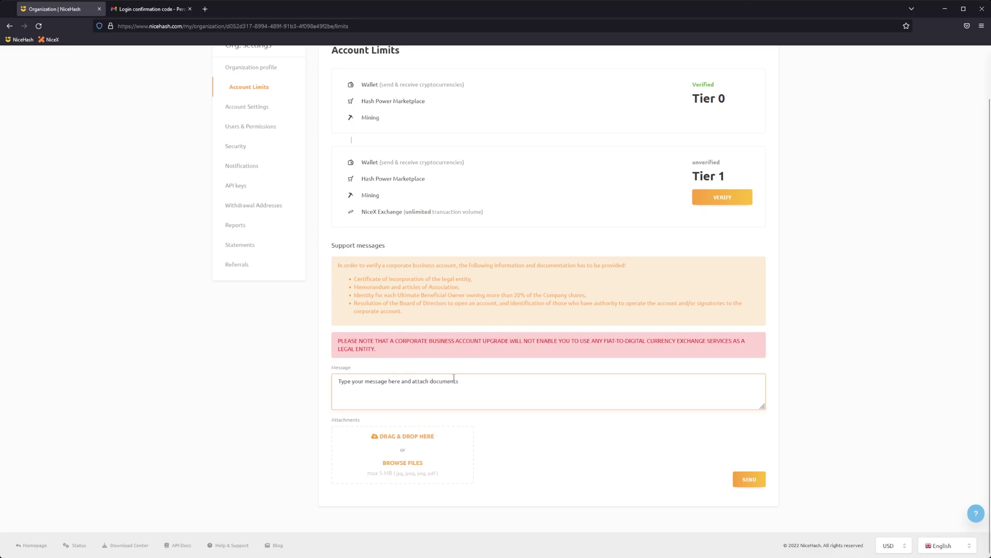
{"action": "left_click", "coordinate": [749, 479]}
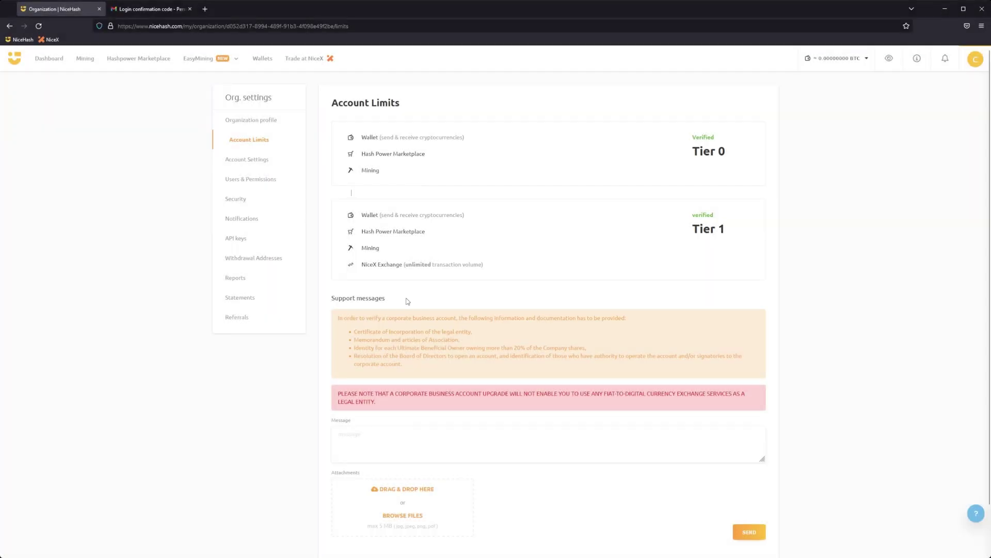